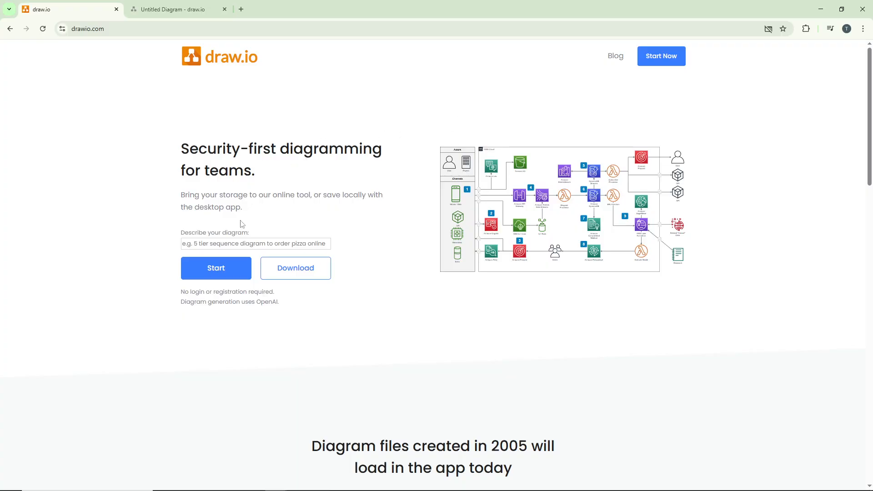
Step: Start a diagram in the online editor and add a circle labelled "START" near the top centre of the page
click(229, 274)
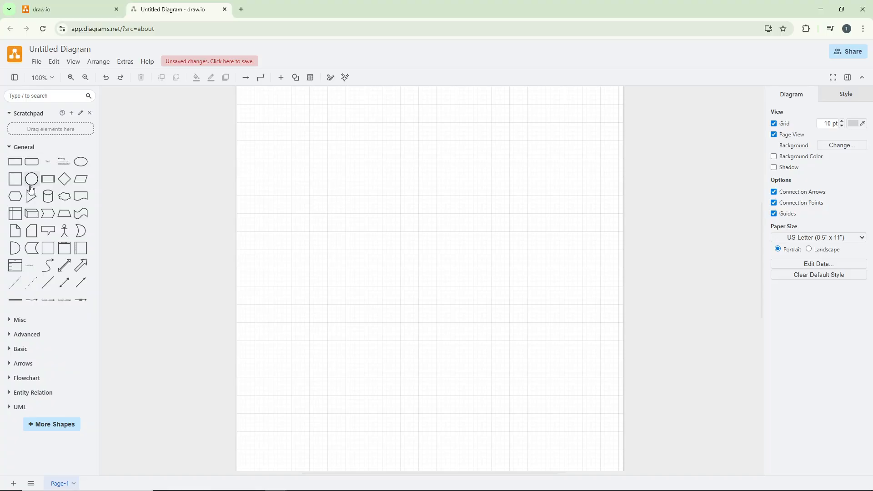
drag(32, 179, 433, 132)
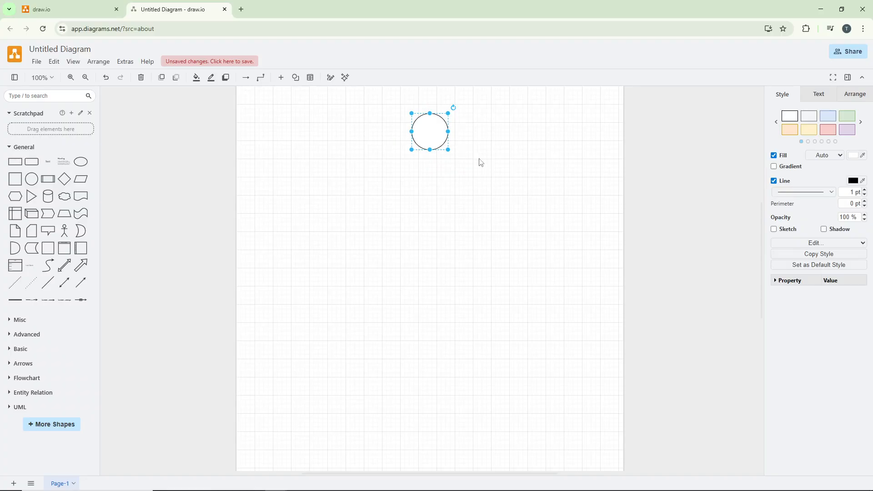
double_click(431, 132)
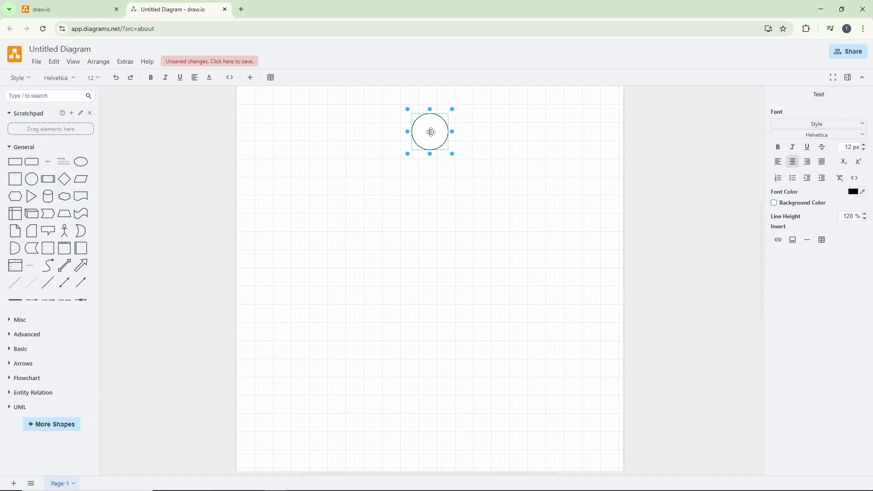
text(START)
click(474, 136)
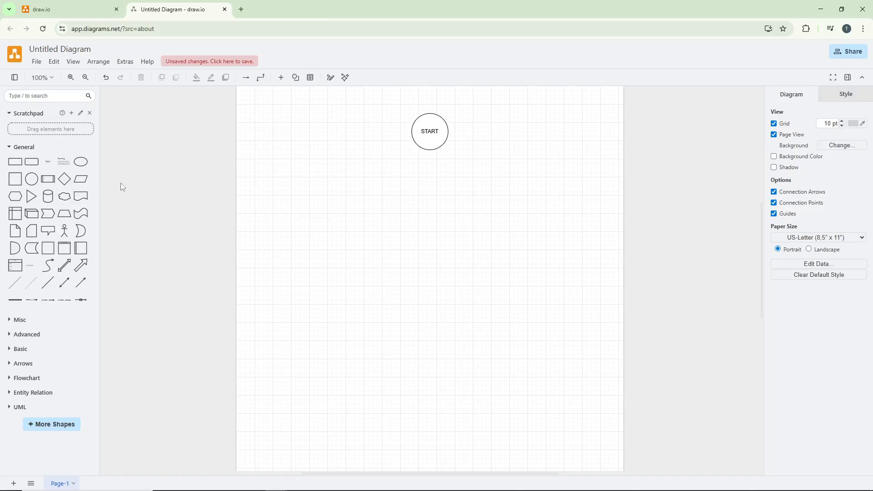
Step: Add a decision diamond centred below the START circle and label it "Is it raining?"
drag(64, 178, 414, 174)
mouse_move(449, 210)
mouse_down()
mouse_move(473, 228)
mouse_move(442, 213)
mouse_up()
double_click(435, 211)
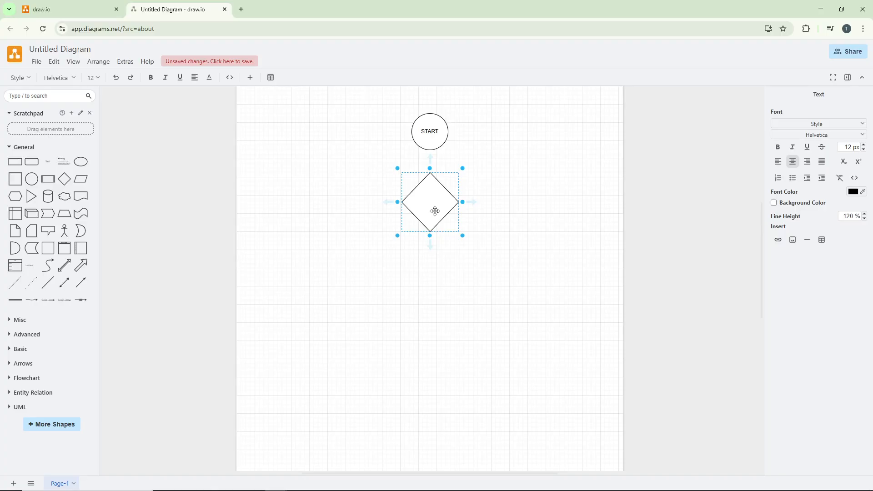
text(Is it raining?)
click(578, 194)
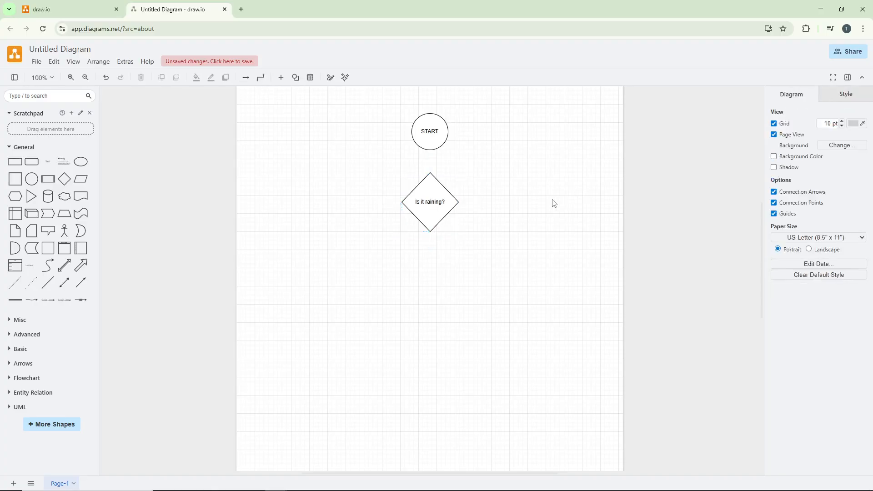
Step: Place two rectangles below the diamond, one on its lower left and one on its lower right
click(18, 167)
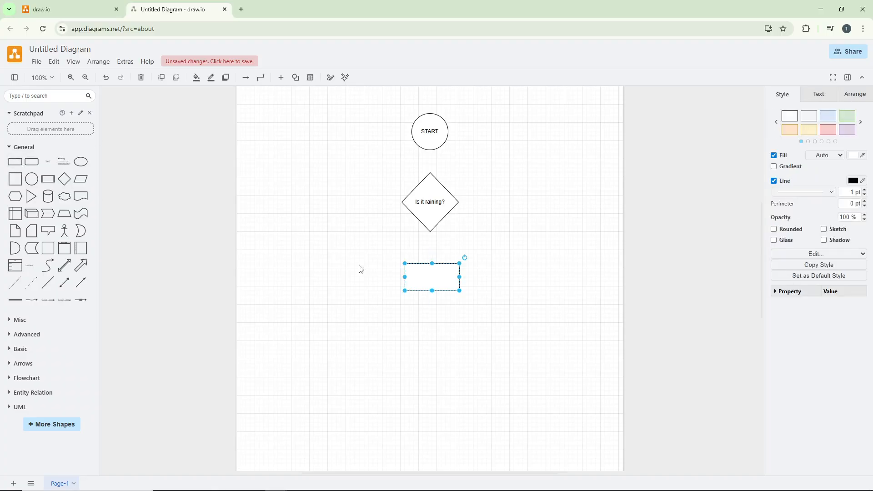
drag(431, 278, 498, 282)
click(512, 242)
Step: Label the left rectangle "Take umbrella" and the right rectangle "Go Outside"
double_click(347, 278)
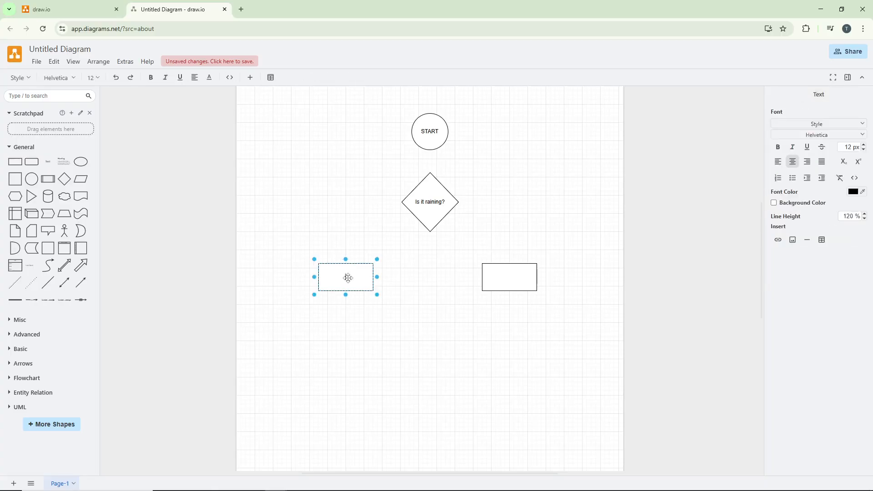
text(Take umbrella)
double_click(509, 276)
text(Go Outside)
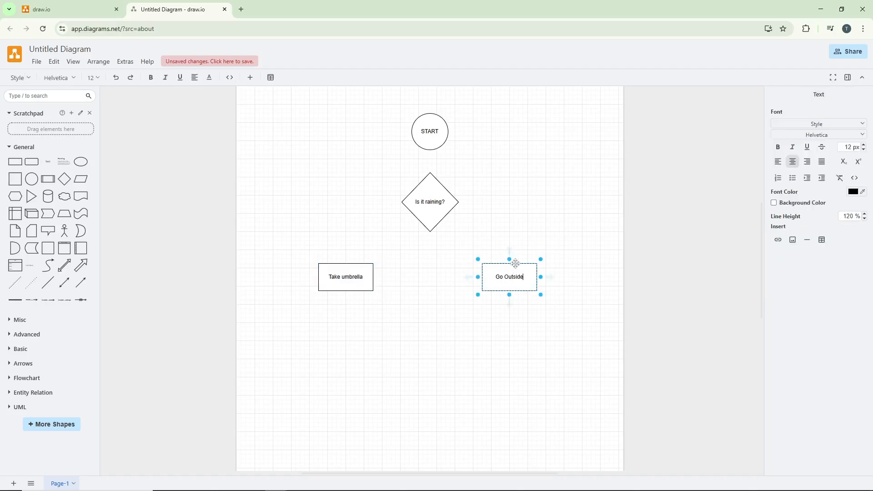
click(536, 212)
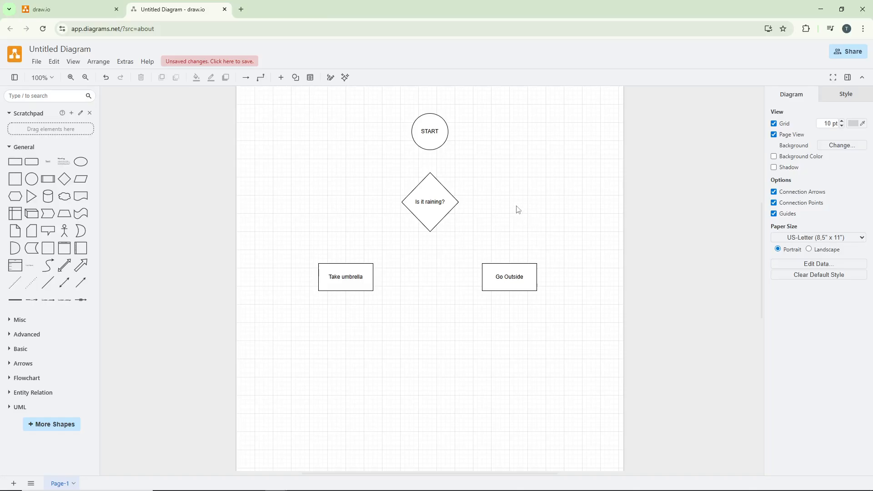
Step: Connect the START circle to the top of the "Is it raining?" diamond with an arrow
click(436, 141)
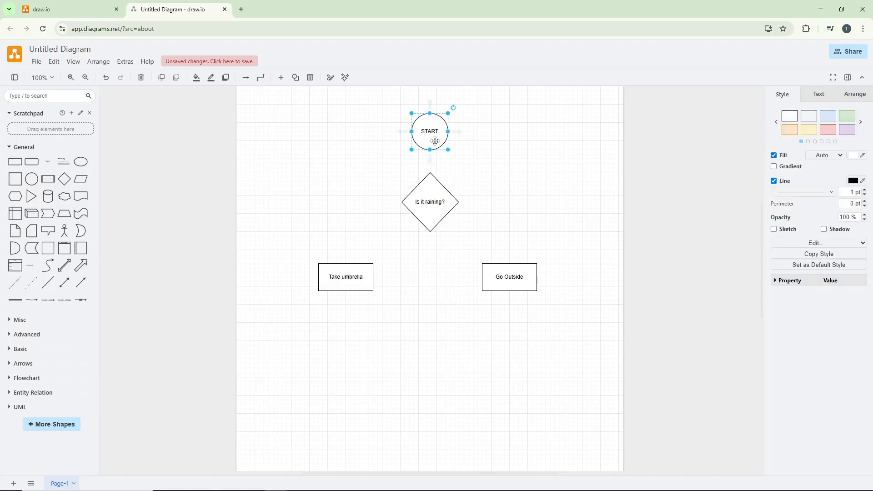
mouse_move(432, 158)
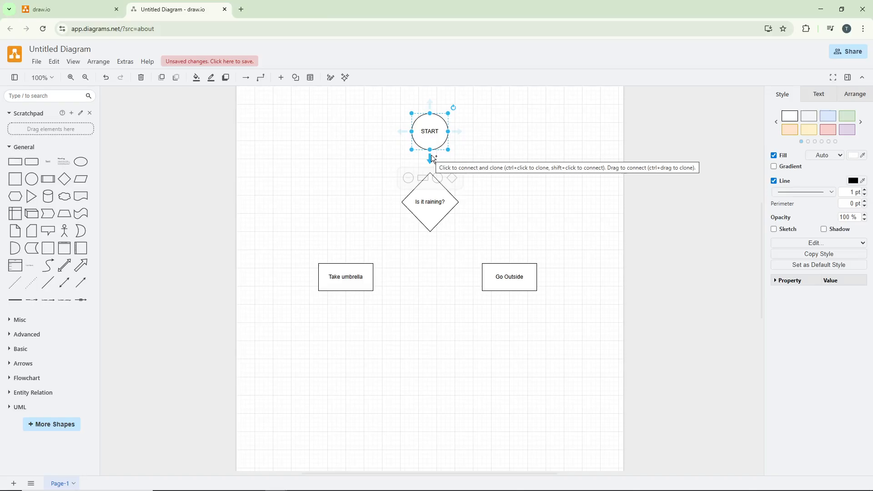
drag(431, 154, 431, 177)
click(485, 168)
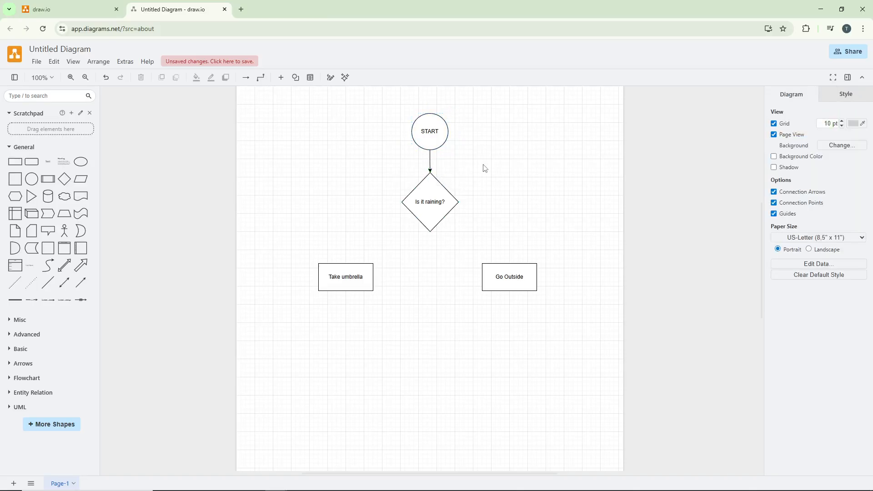
Step: Connect the diamond's left corner to the top of "Take umbrella" and its right corner to the top of "Go Outside"
click(440, 189)
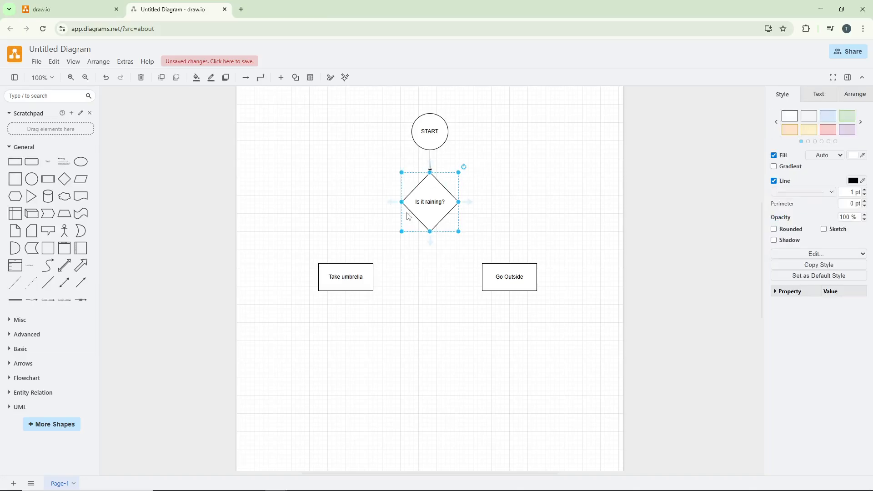
mouse_move(393, 203)
drag(394, 203, 346, 264)
click(433, 210)
mouse_move(471, 203)
drag(471, 204, 509, 263)
click(550, 238)
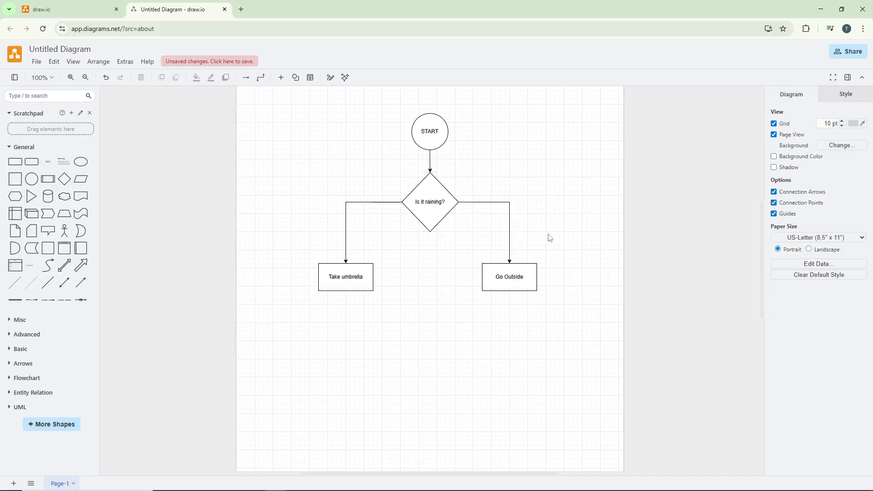
Step: Label the connector to "Take umbrella" as "YES" and the connector to "Go Outside" as "NO"
click(376, 201)
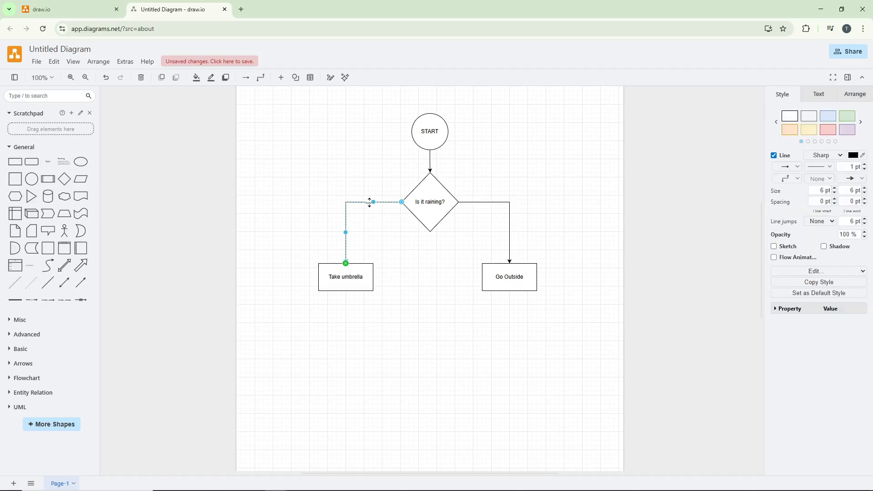
double_click(367, 201)
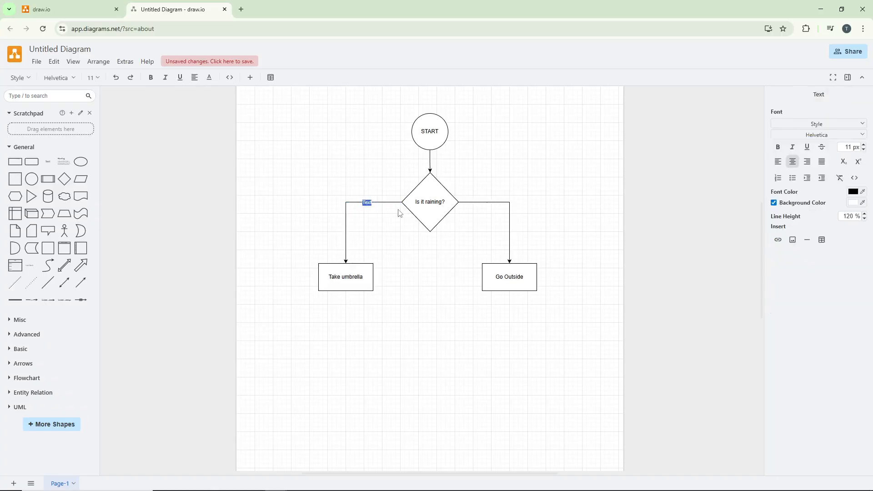
text(YES)
double_click(482, 202)
text(NO)
click(543, 196)
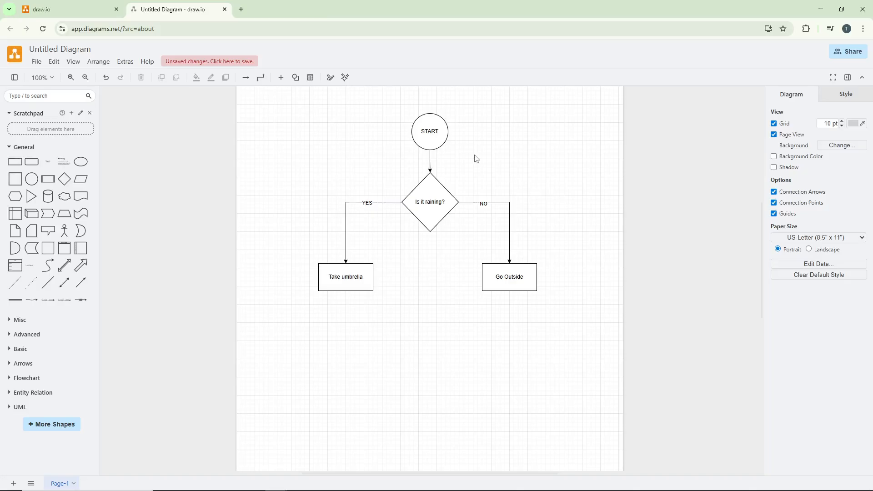
Step: Apply the light grey style to the START circle and the yellow style to the "Is it raining?" diamond
click(426, 117)
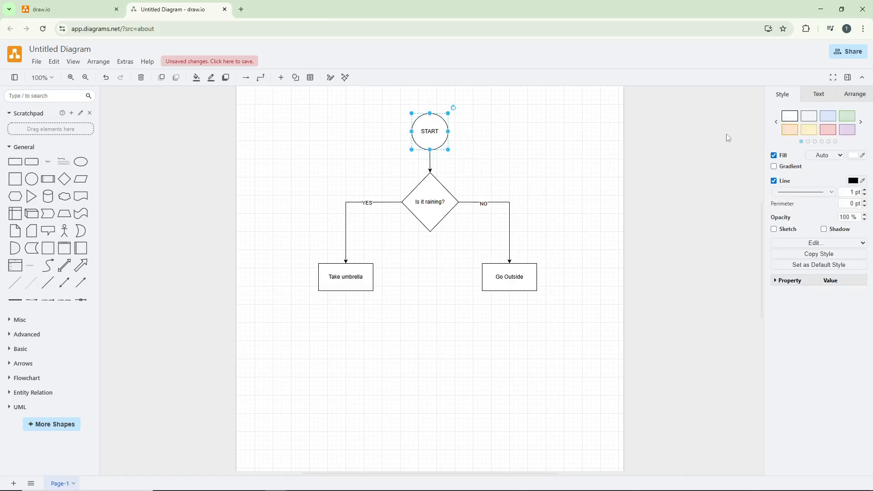
click(808, 116)
click(500, 173)
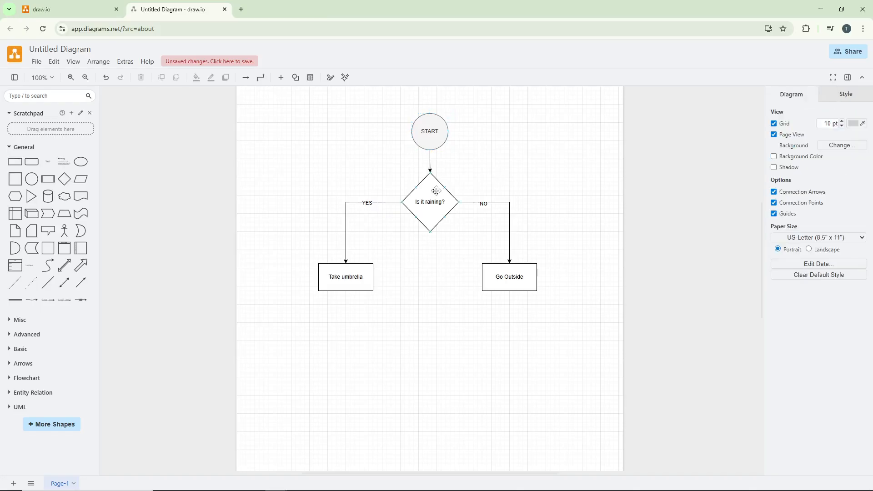
click(437, 189)
click(814, 131)
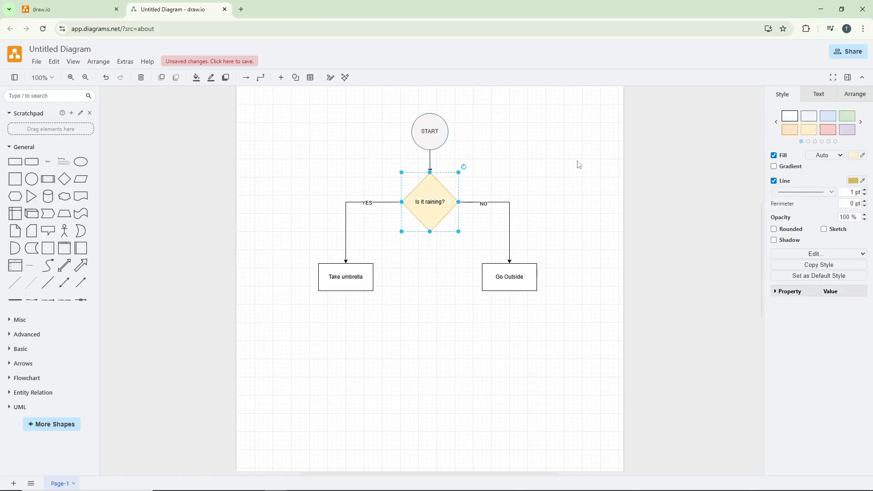
click(534, 156)
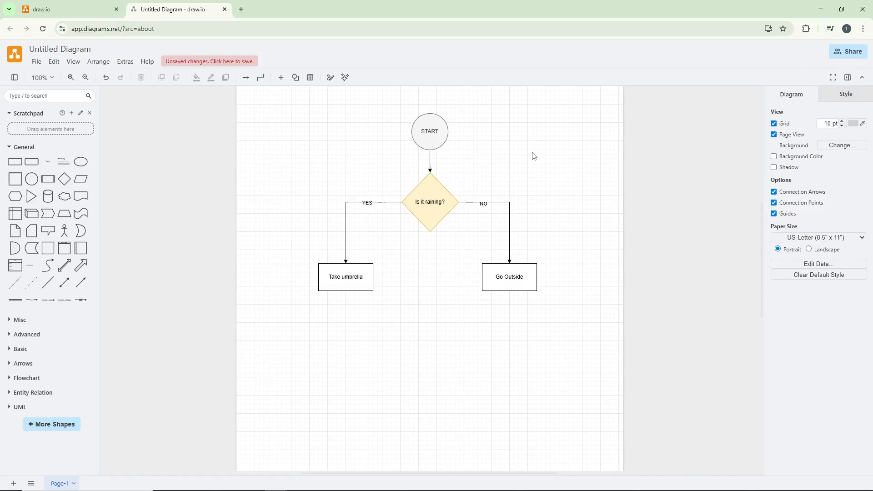
Step: Apply the light blue style to the "Take umbrella" and "Go Outside" rectangles
click(363, 268)
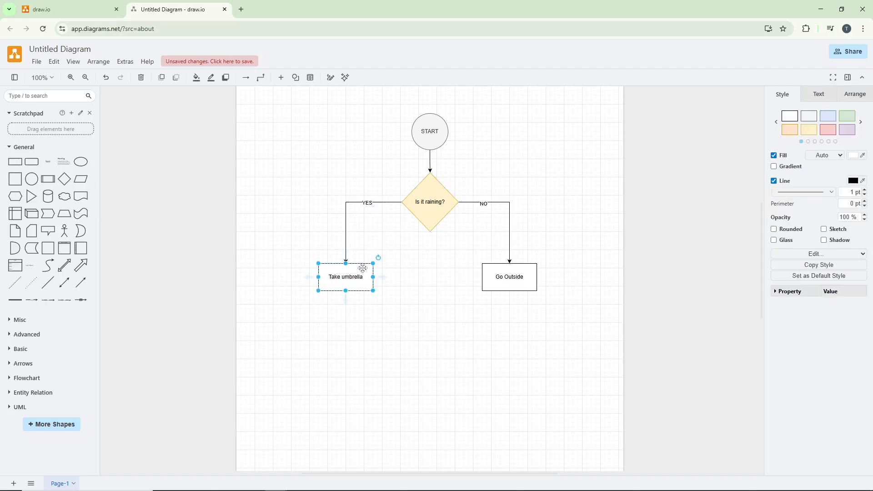
click(831, 116)
click(526, 266)
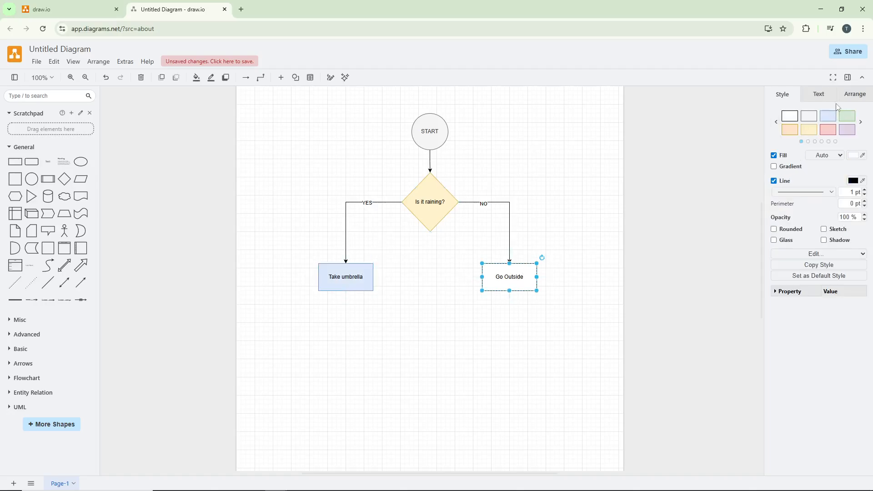
click(830, 117)
click(563, 167)
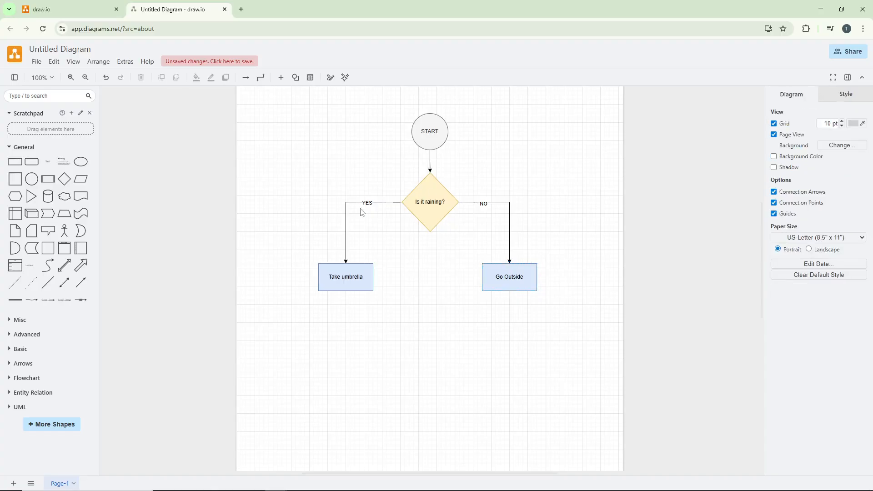
Step: Apply the green style to the YES connector and the red style to the NO connector
click(387, 202)
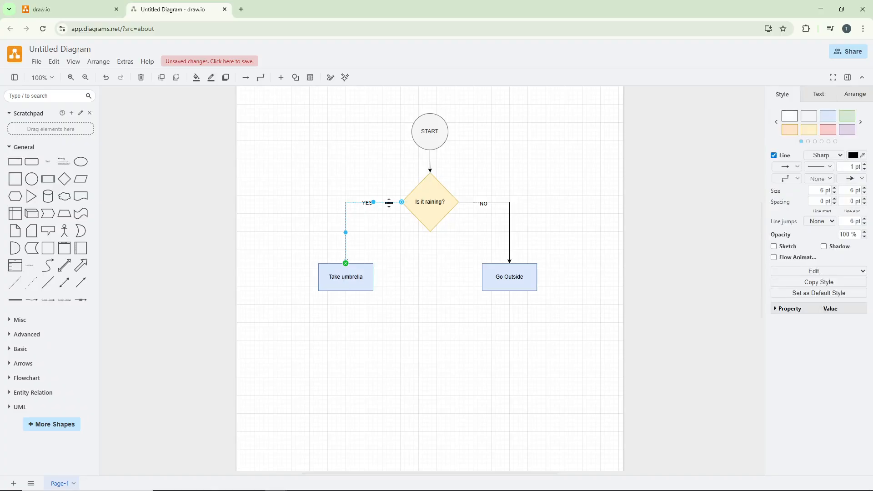
click(849, 118)
click(584, 146)
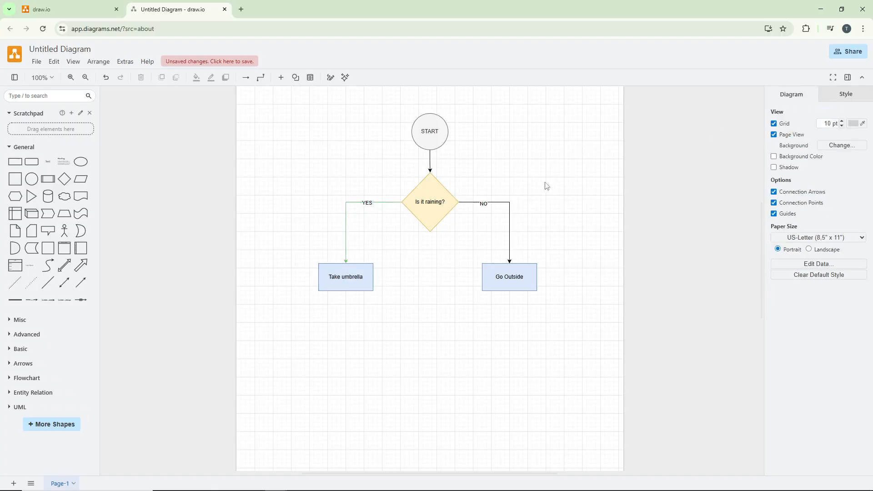
click(510, 210)
click(831, 132)
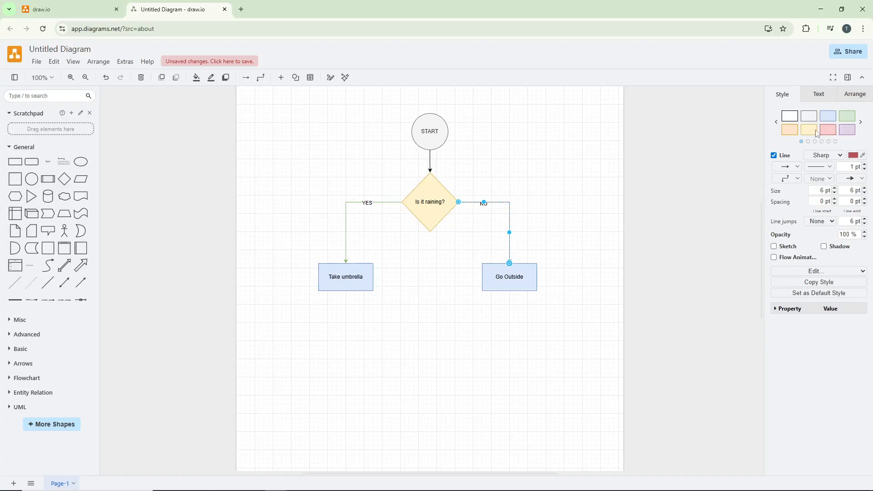
click(569, 156)
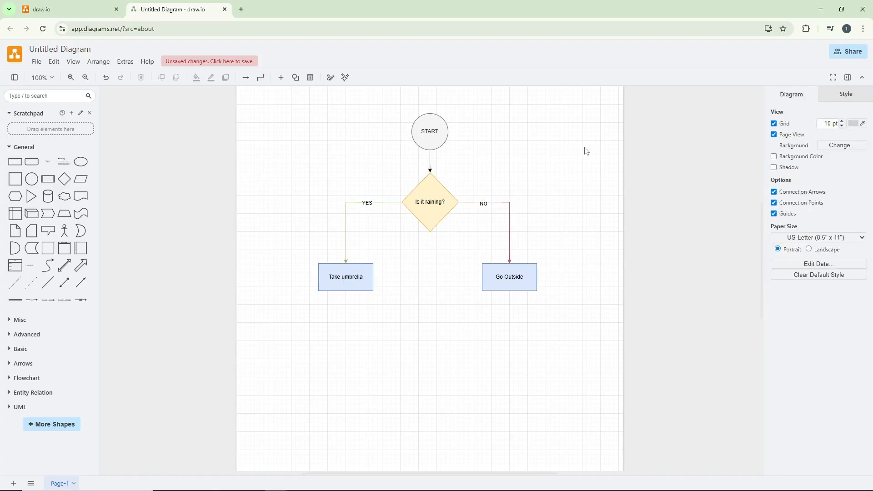